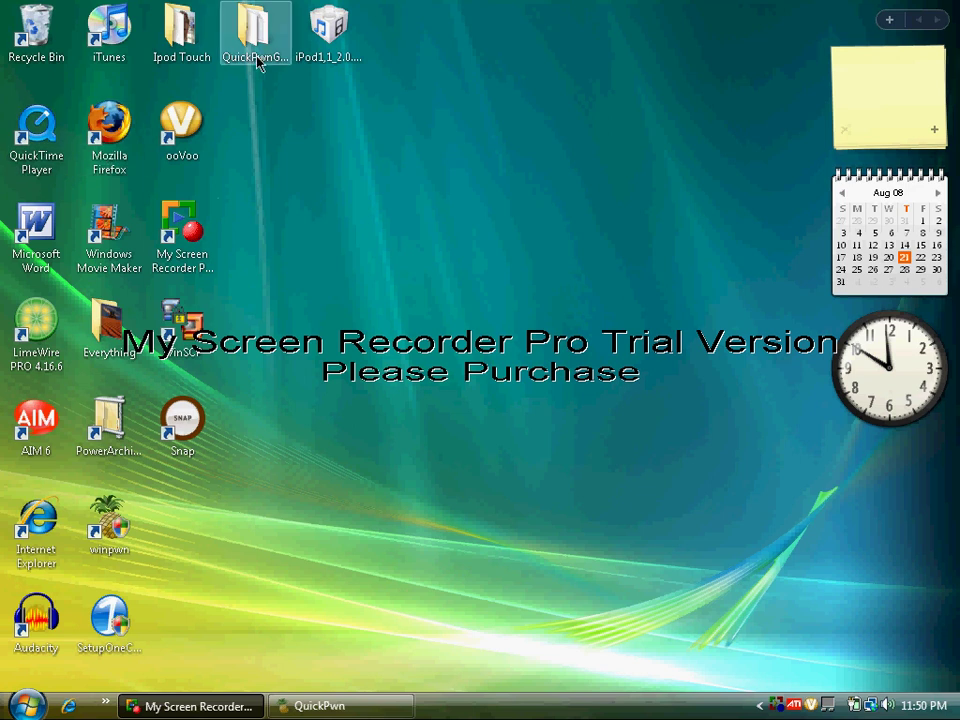
# - Arrange the QuickPwnGUI120 folder and iPod1,1_2.0.2_5C1_Restore file next to each other near the desktop's top
pyautogui.moveTo(254, 66); pyautogui.dragTo(476, 268)
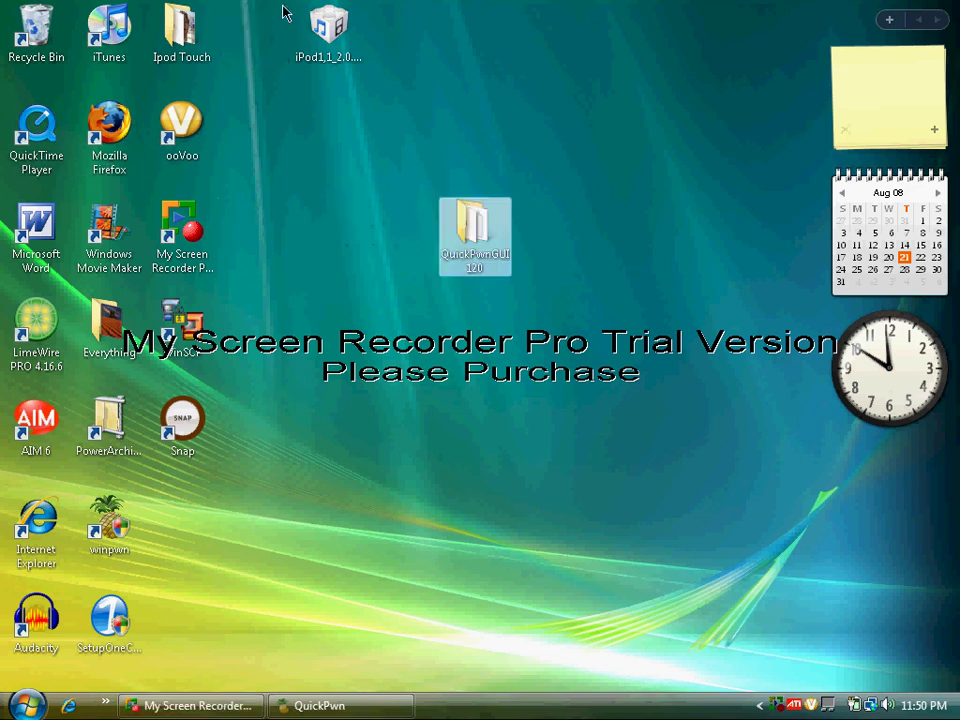
pyautogui.moveTo(313, 32); pyautogui.dragTo(387, 220)
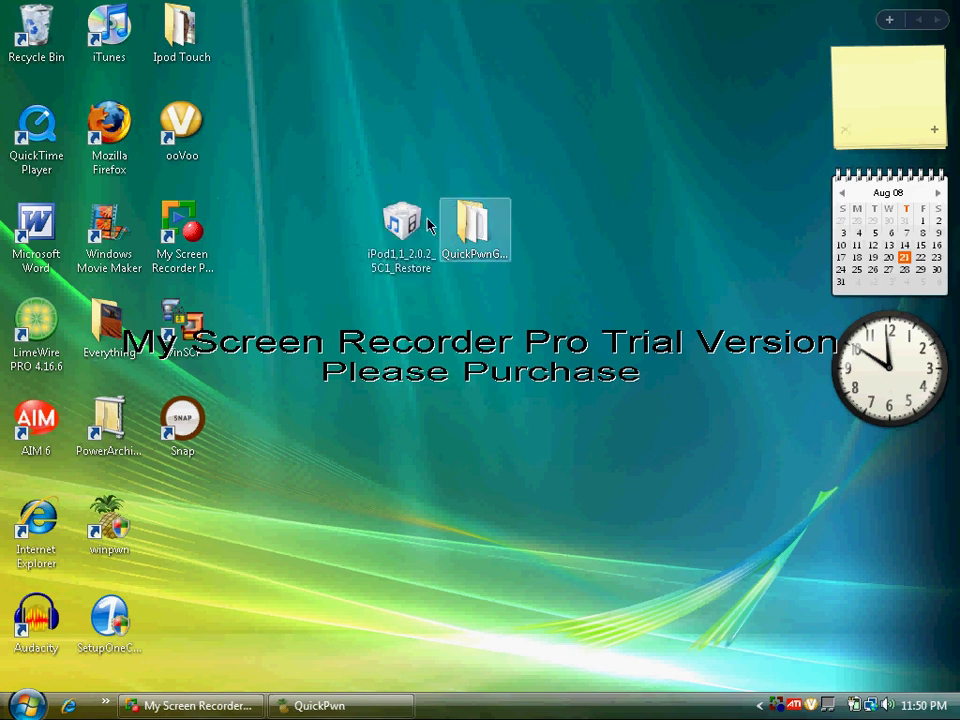
pyautogui.moveTo(418, 234); pyautogui.dragTo(331, 127)
pyautogui.moveTo(489, 215); pyautogui.dragTo(430, 137)
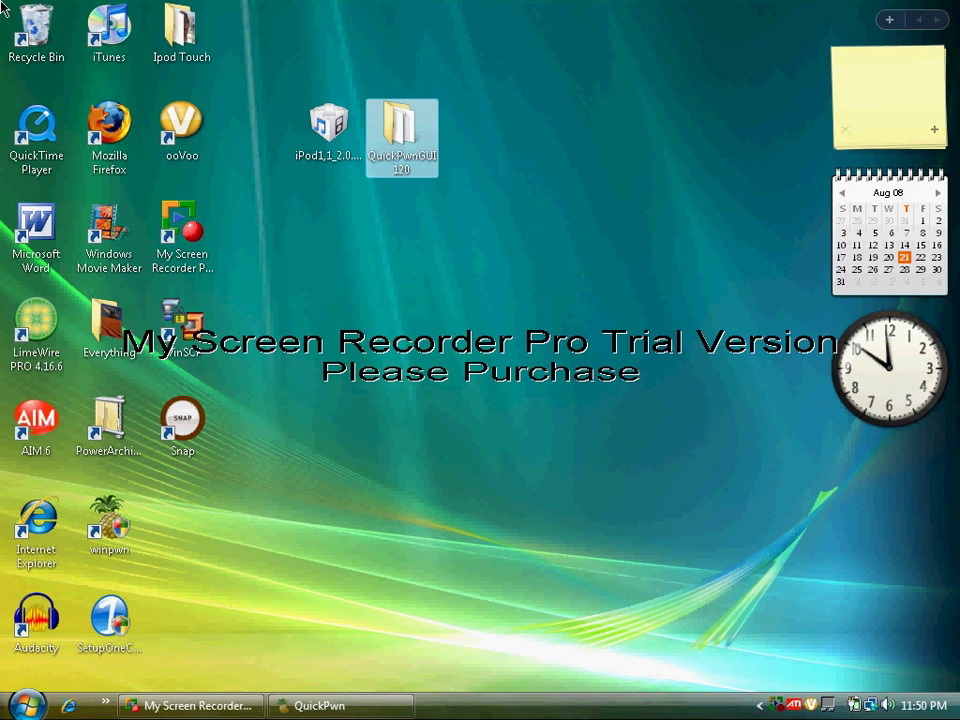
pyautogui.click(441, 326)
pyautogui.hotkey('ctrl', 'shift', 'Escape')
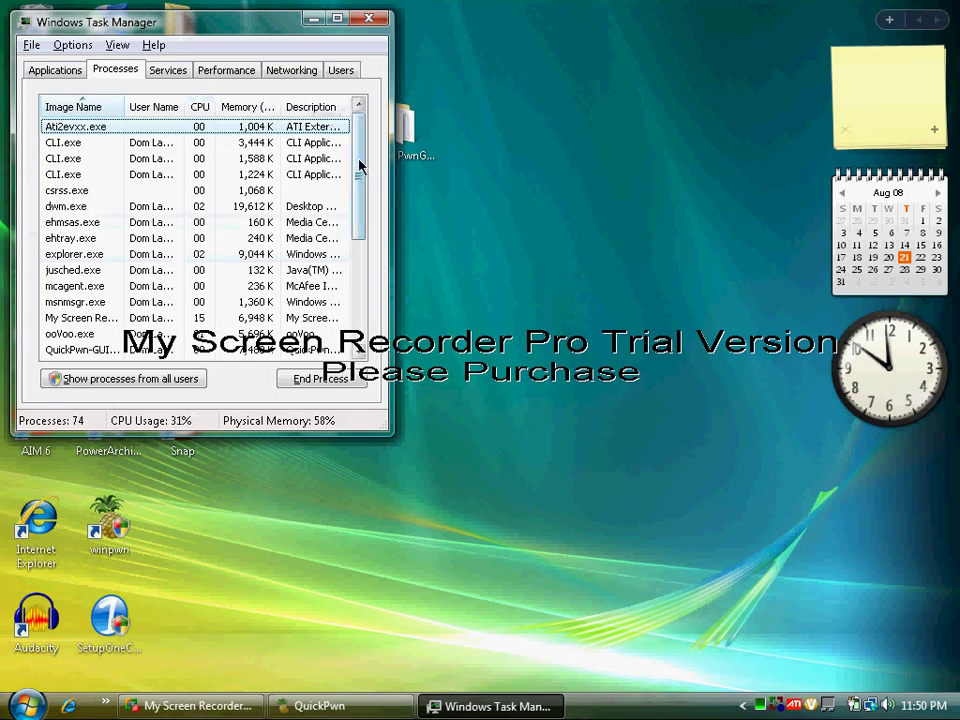
pyautogui.moveTo(354, 168); pyautogui.dragTo(343, 116)
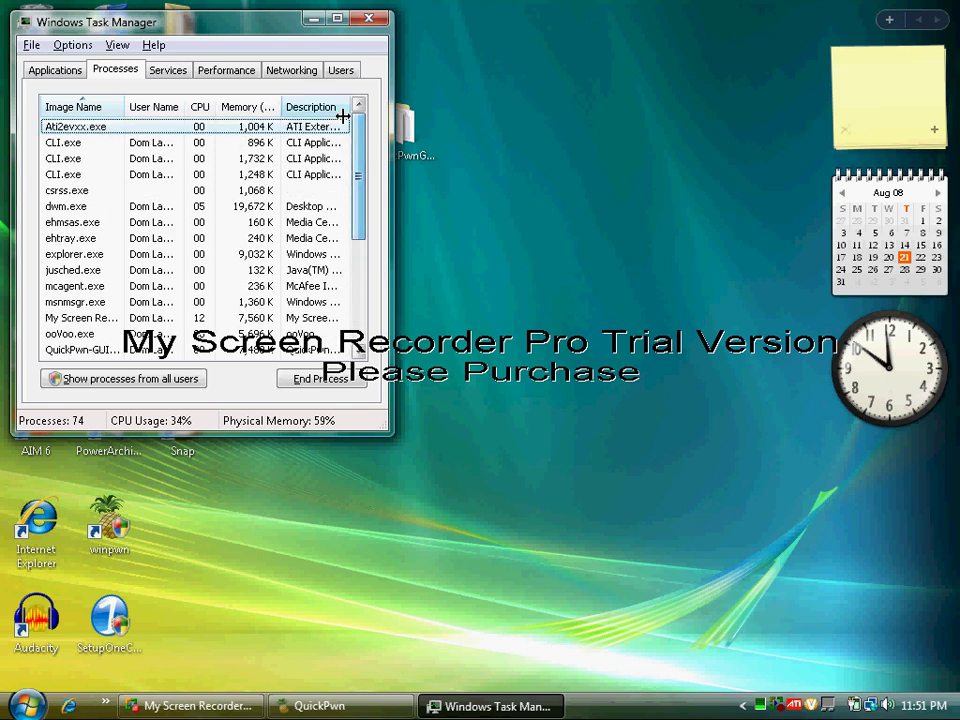
pyautogui.click(369, 17)
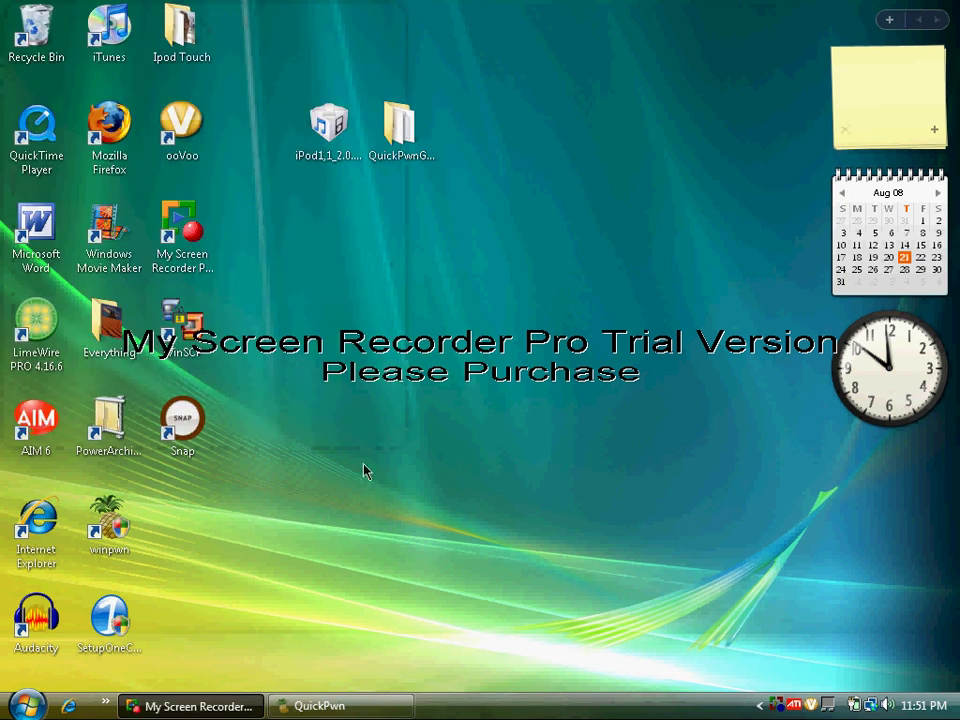
# - Select iPod Touch as the device in QuickPwn and advance to firmware selection
pyautogui.click(383, 710)
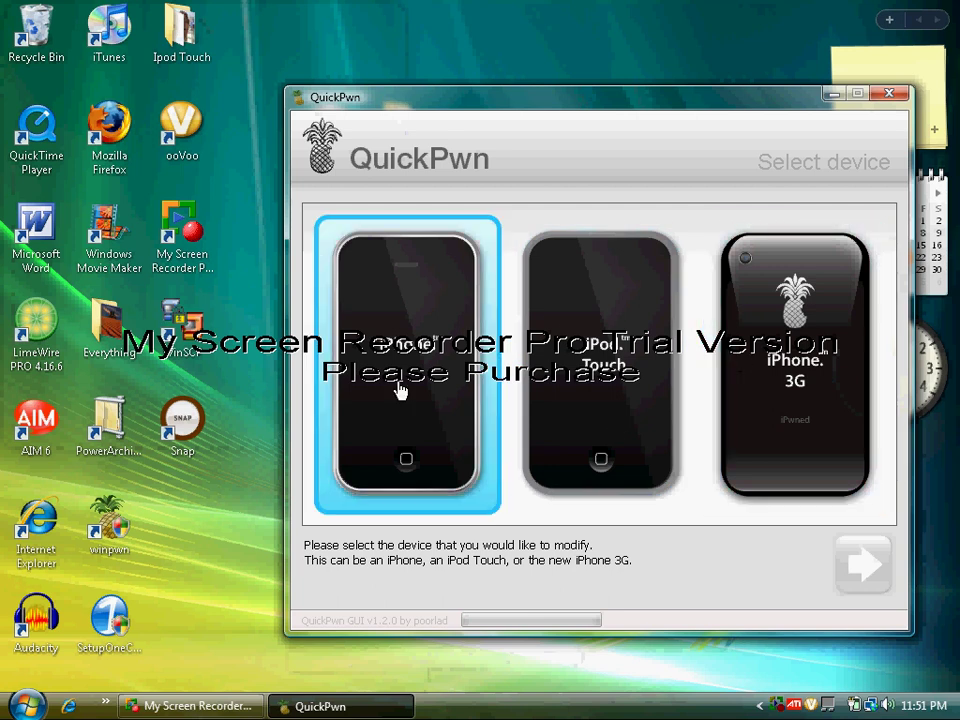
pyautogui.click(620, 328)
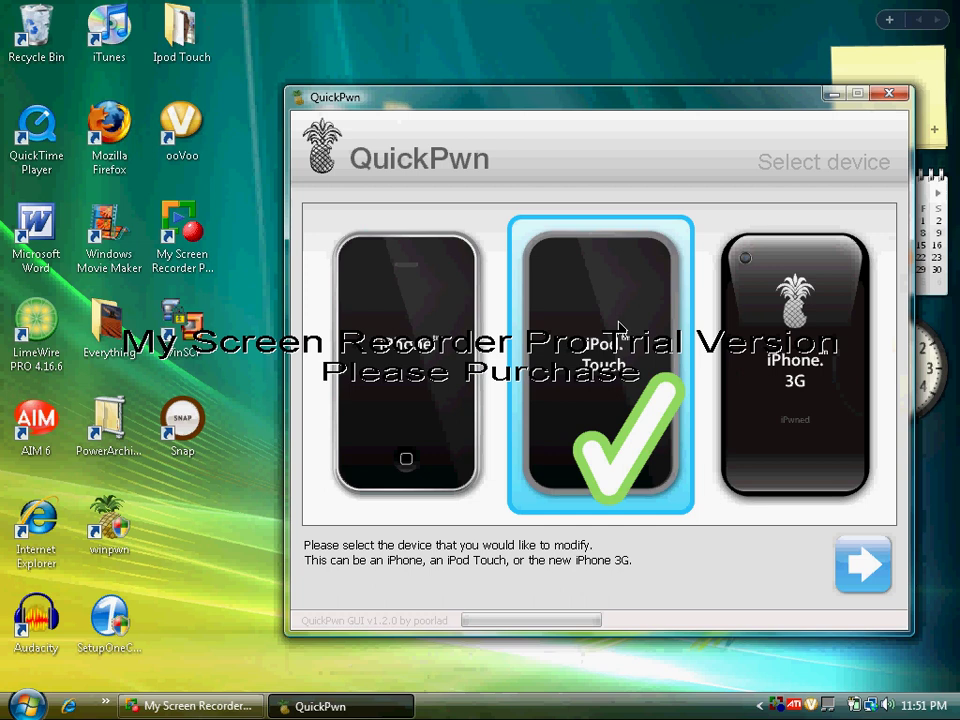
pyautogui.click(860, 567)
# - Load the iPod1,1_2.0.2_5C1_Restore bundle from the Desktop as QuickPwn's firmware
pyautogui.click(657, 285)
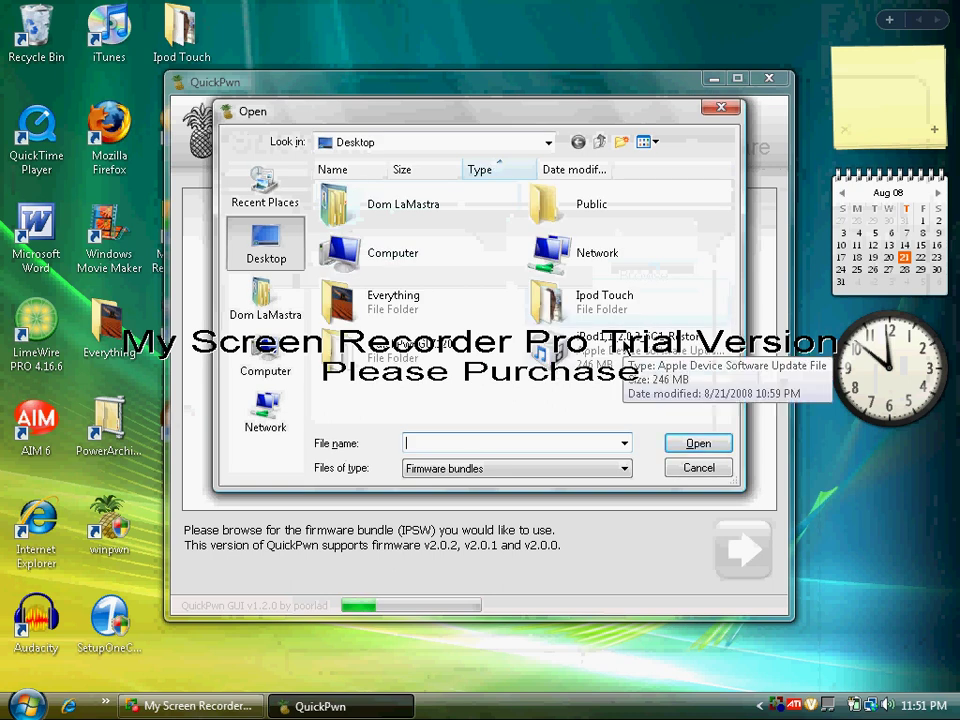
pyautogui.click(622, 366)
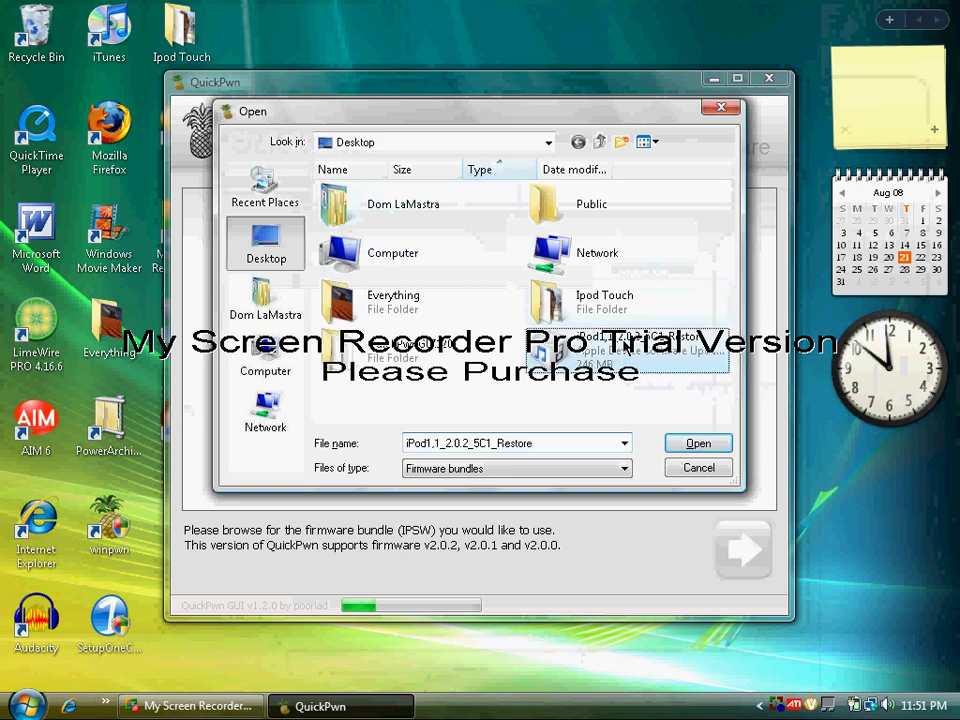
pyautogui.click(700, 445)
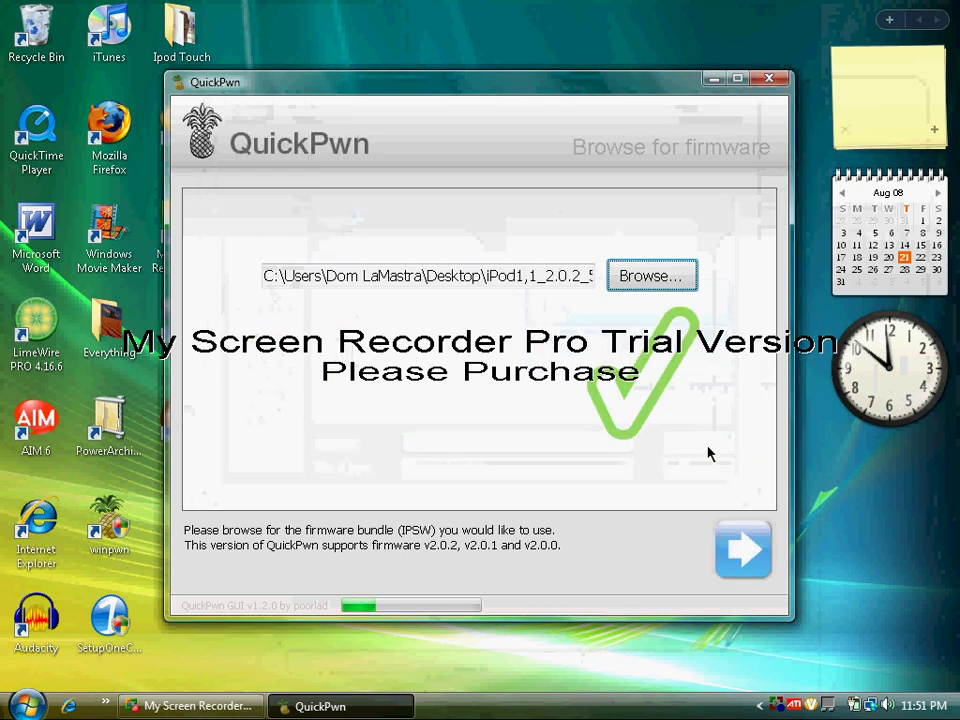
# - Keep Cydia and Installer, untick Replace boot logos, and start the jailbreak with Go!
pyautogui.click(745, 563)
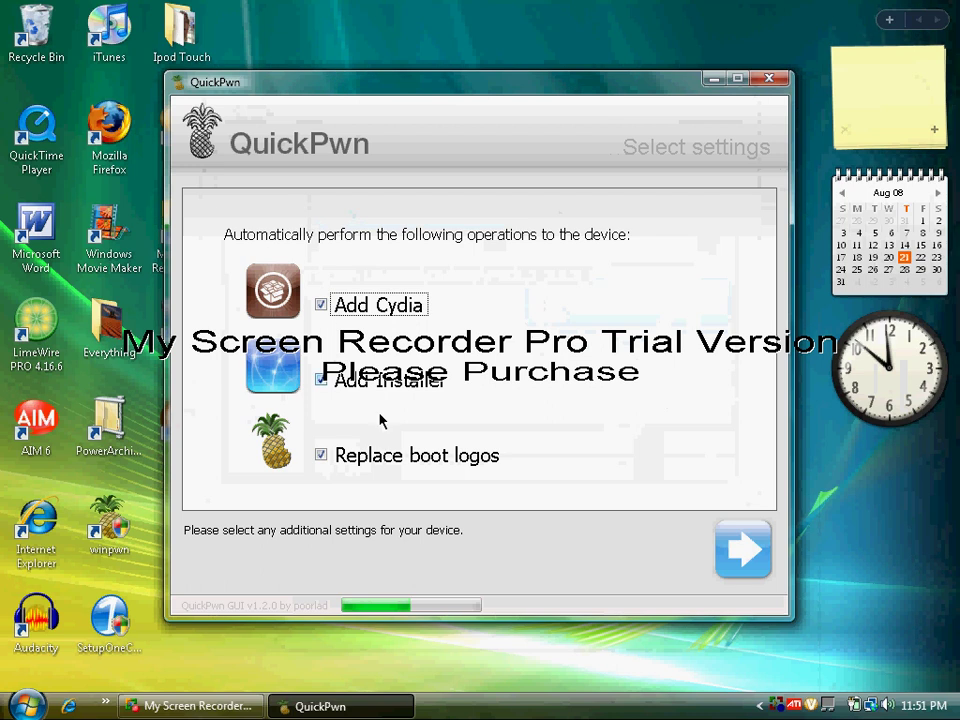
pyautogui.click(321, 456)
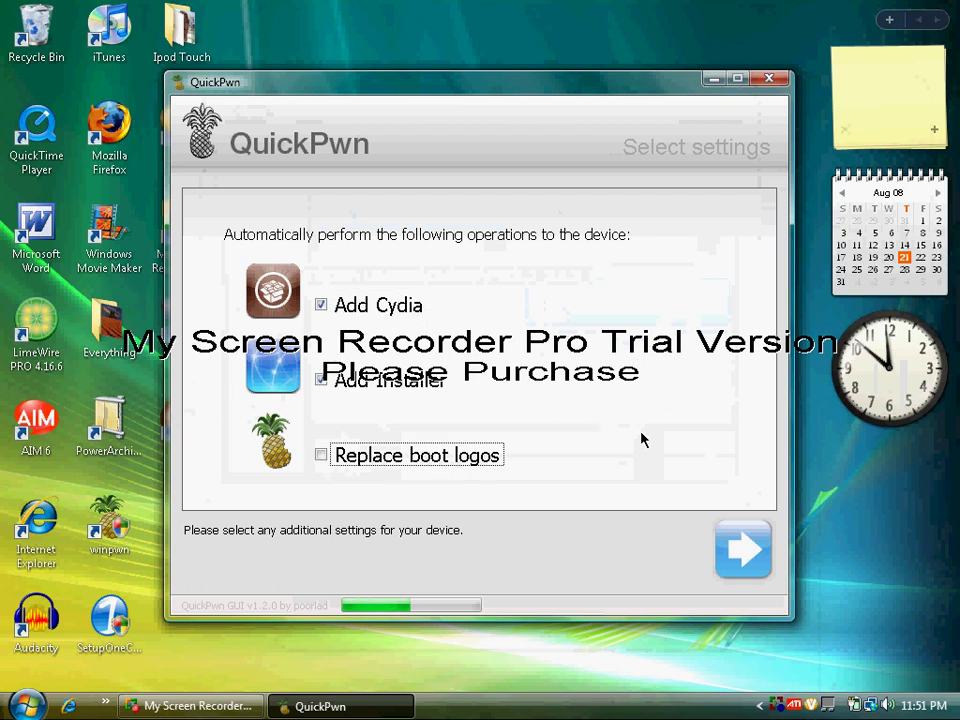
pyautogui.click(743, 550)
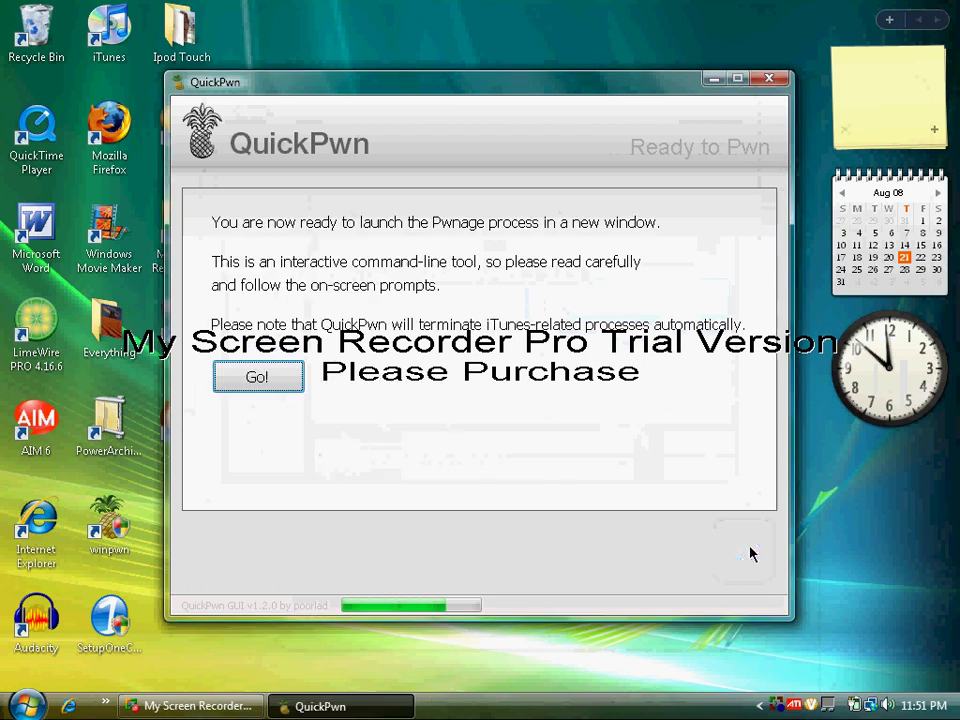
pyautogui.click(262, 377)
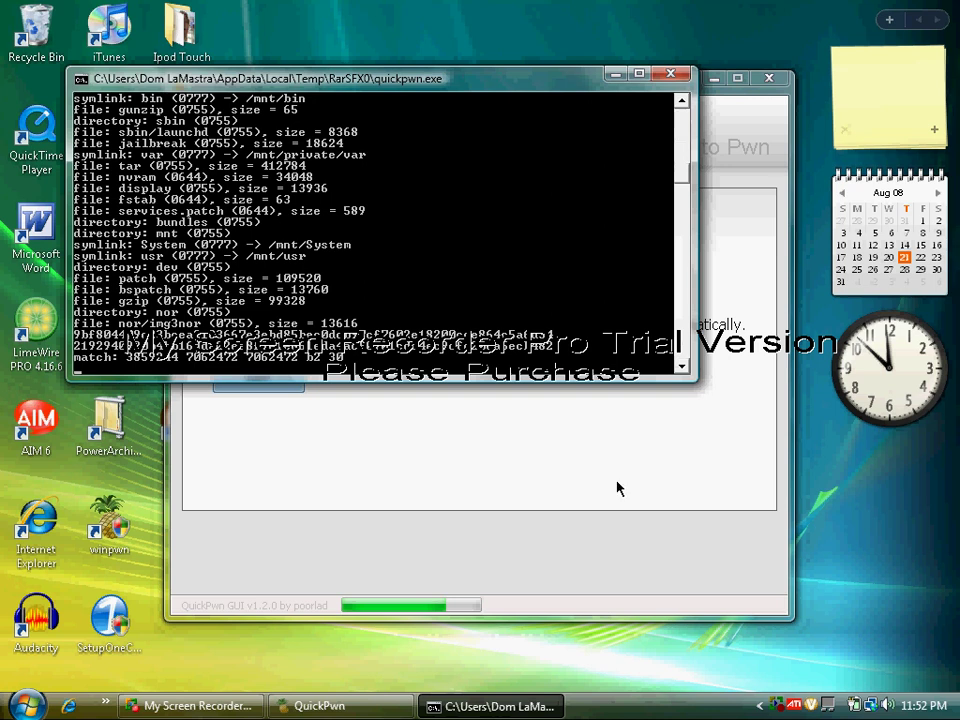
# - Make the running quickpwn.exe console narrower and taller, and move it up and left
pyautogui.moveTo(695, 210); pyautogui.dragTo(633, 208)
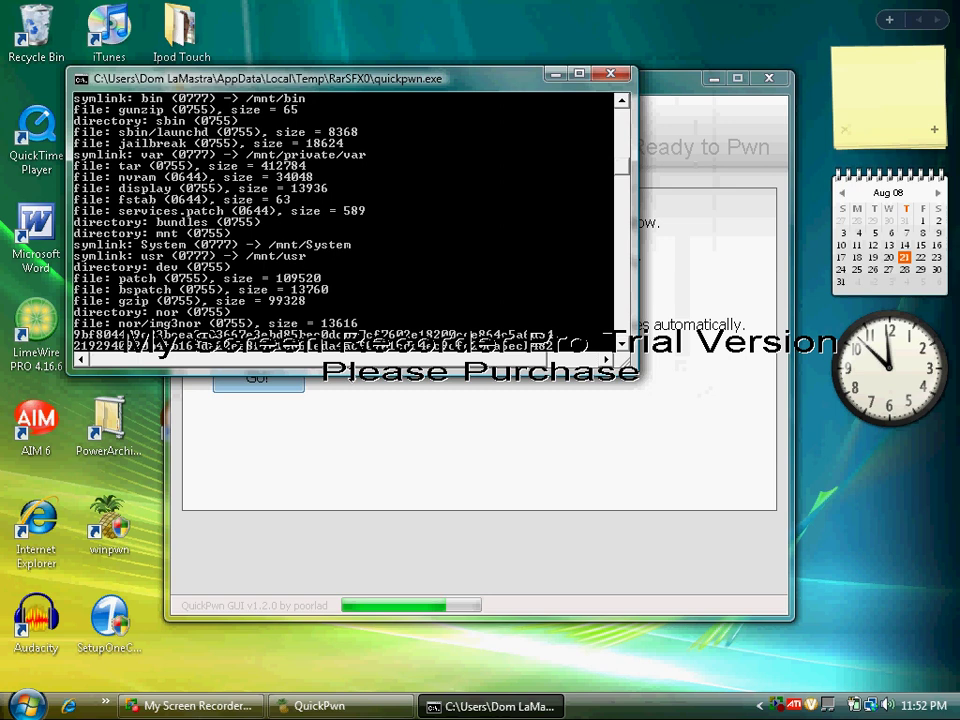
pyautogui.moveTo(358, 383); pyautogui.dragTo(358, 478)
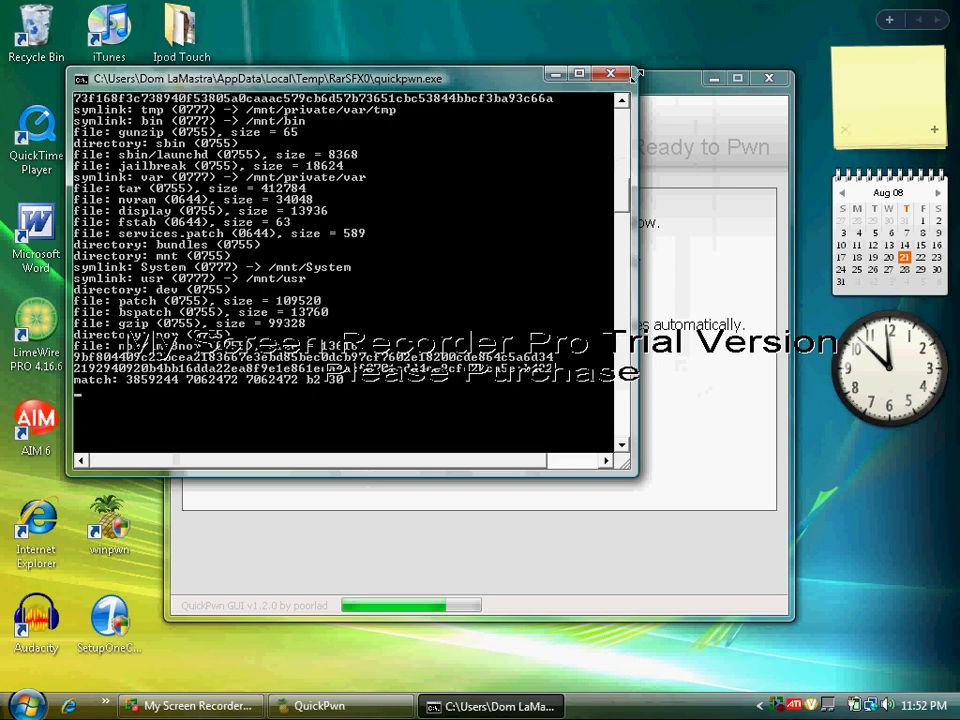
pyautogui.moveTo(484, 80); pyautogui.dragTo(445, 67)
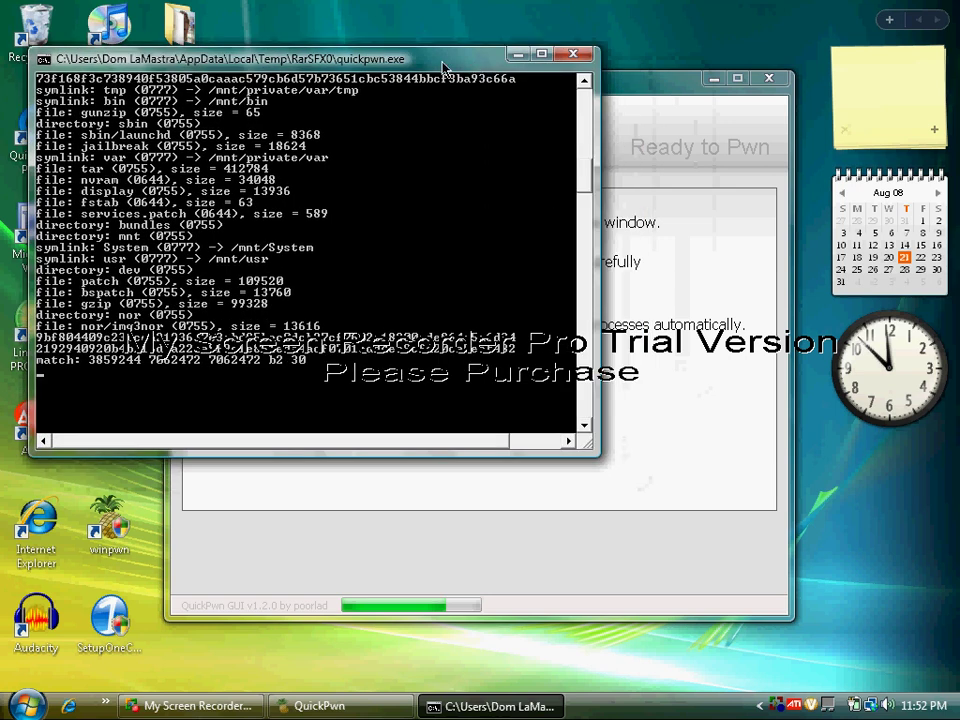
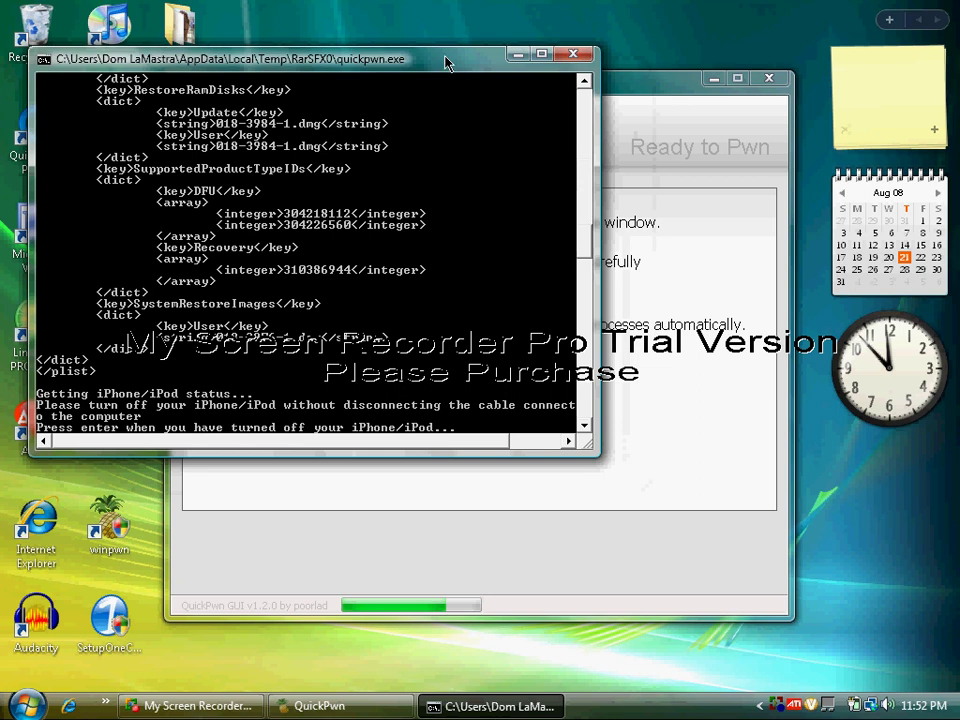
# - Reposition the quickpwn.exe console and confirm the iPhone is off to show the four DFU timing steps
pyautogui.moveTo(484, 60); pyautogui.dragTo(685, 168)
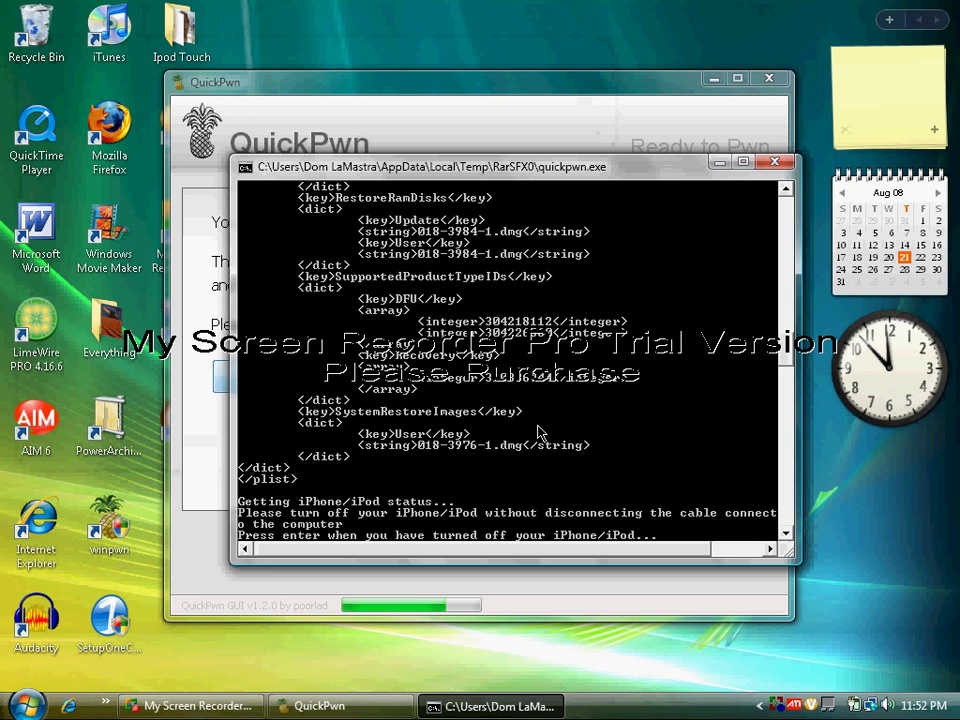
pyautogui.press('Return')
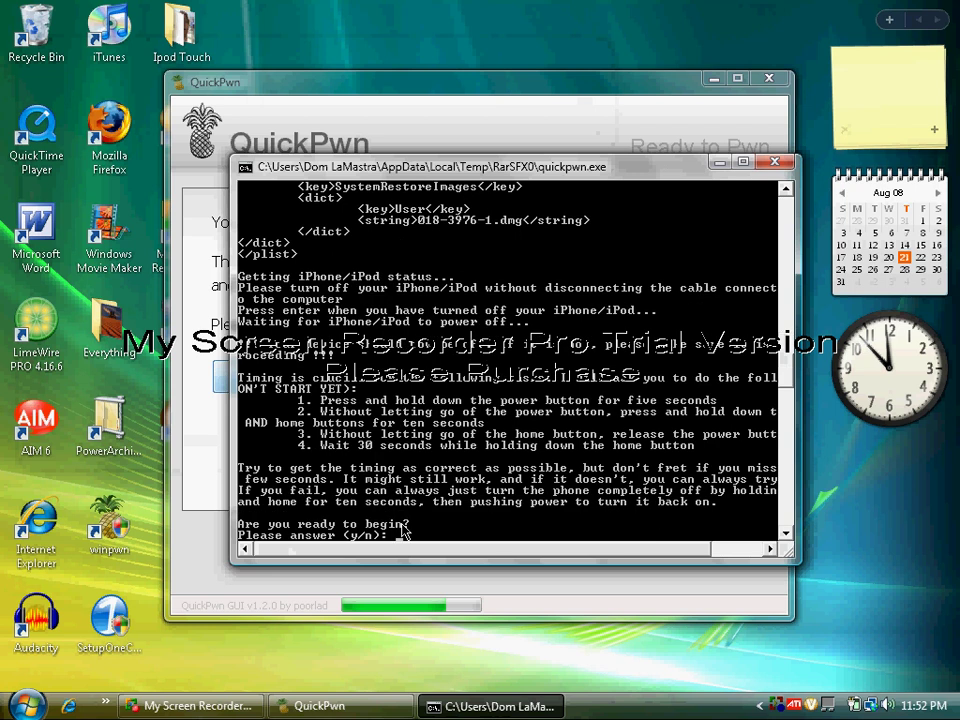
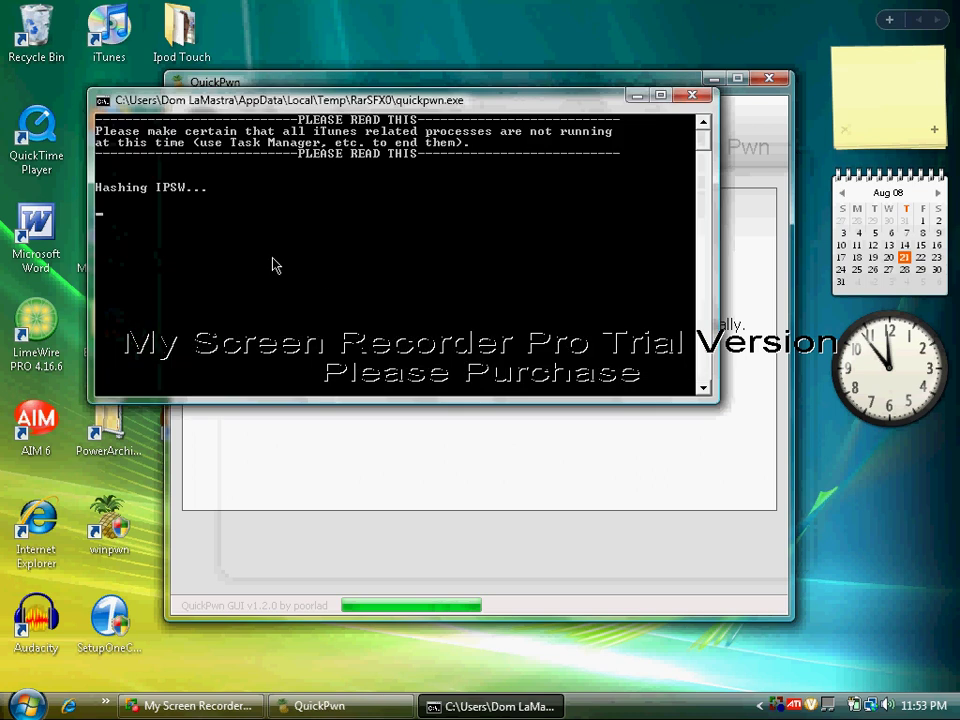
# - Move the quickpwn.exe IPSW-hashing console to the upper left, ending in front of the QuickPwn window
pyautogui.moveTo(548, 103); pyautogui.dragTo(471, 78)
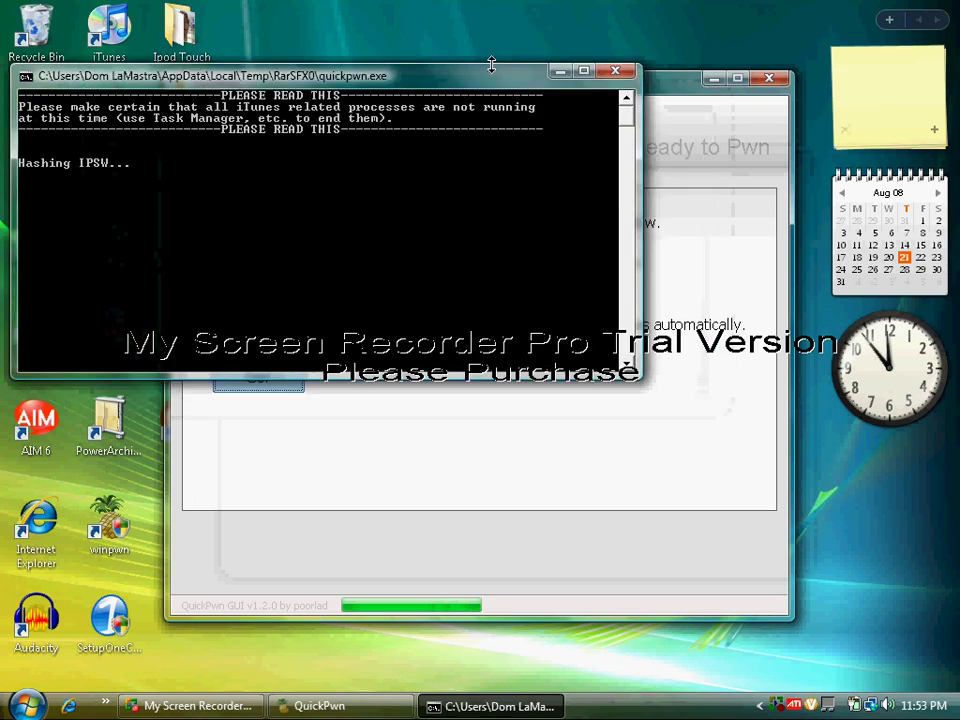
pyautogui.click(712, 86)
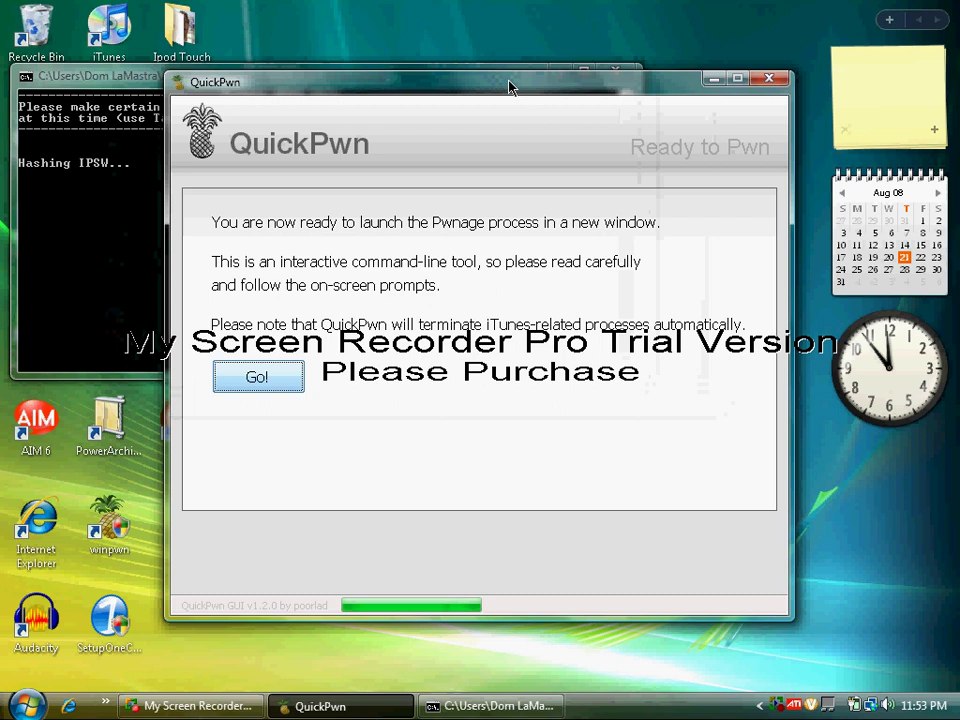
pyautogui.click(160, 258)
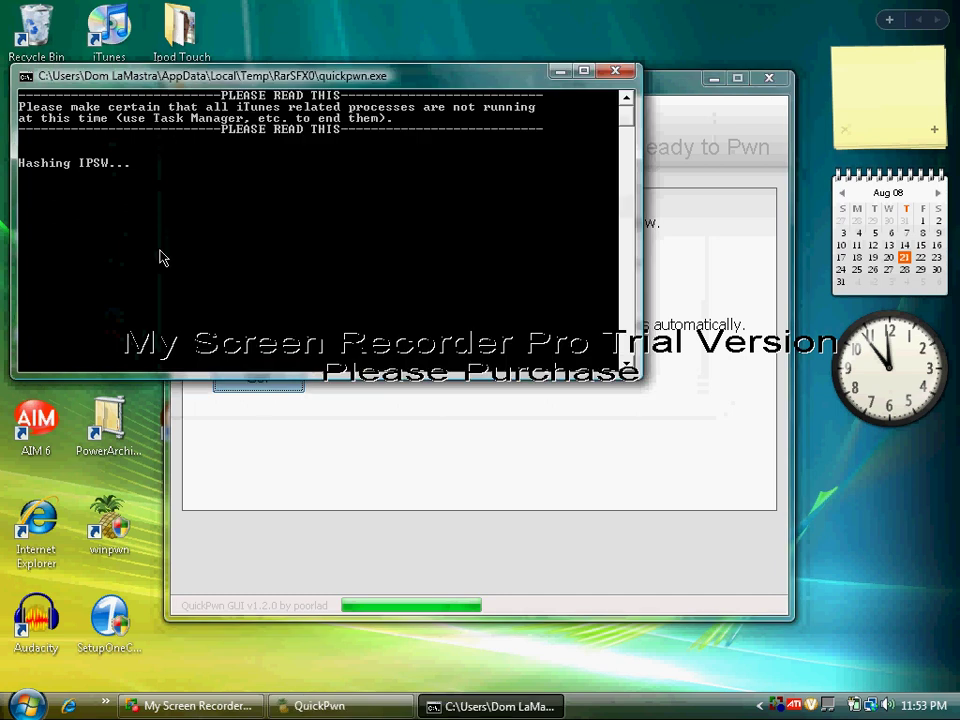
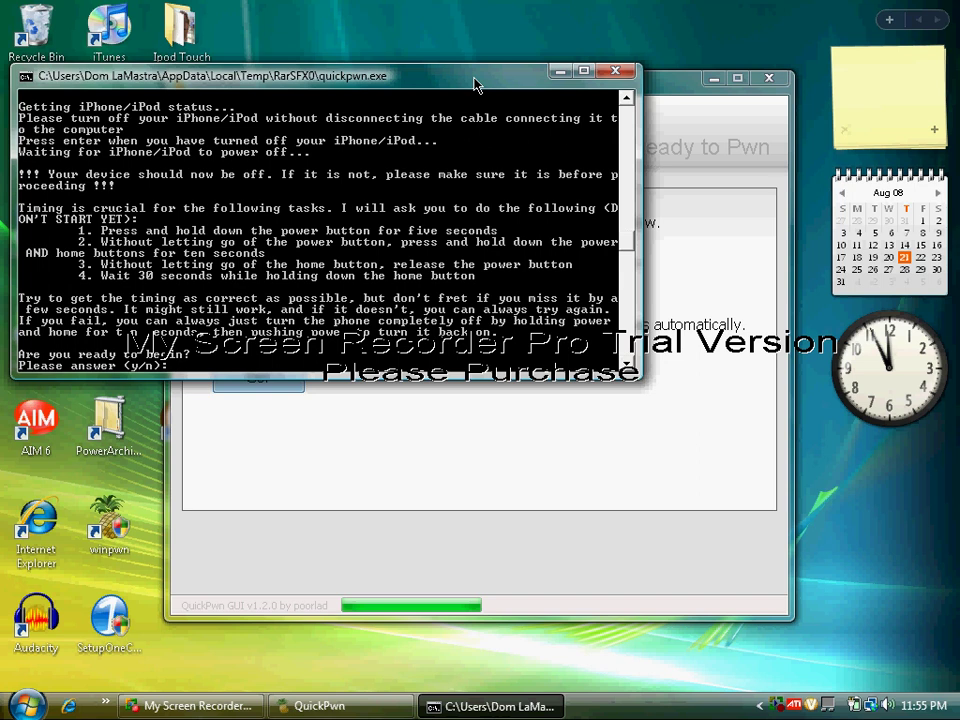
# - Answer 'y' to the 'Are you ready to begin?' prompt to start the 5-second countdown
pyautogui.write('y')
pyautogui.press('Return')
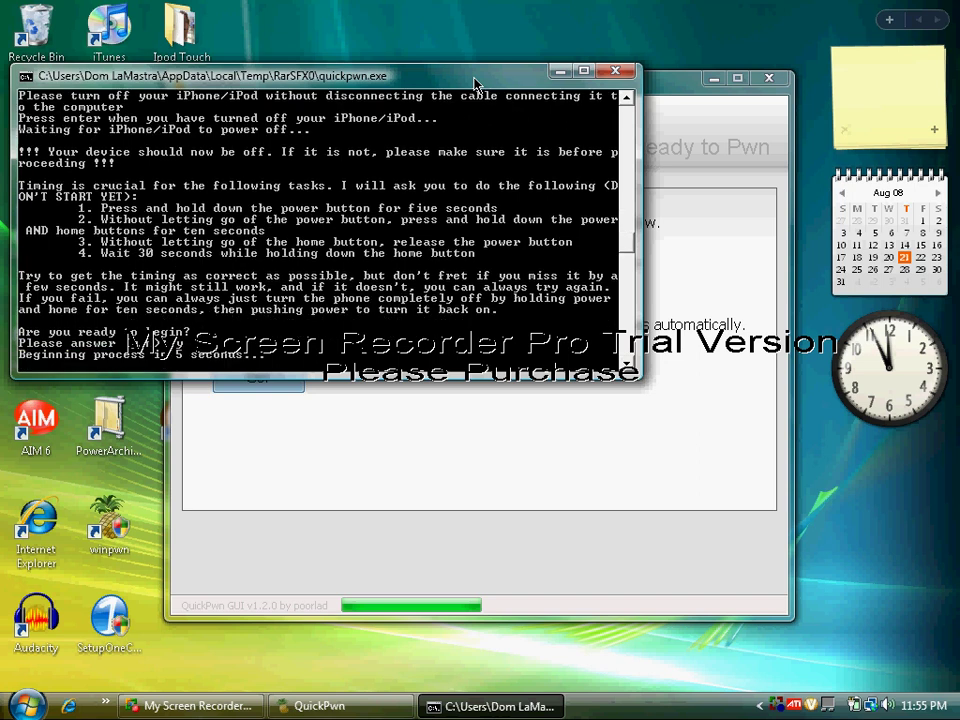
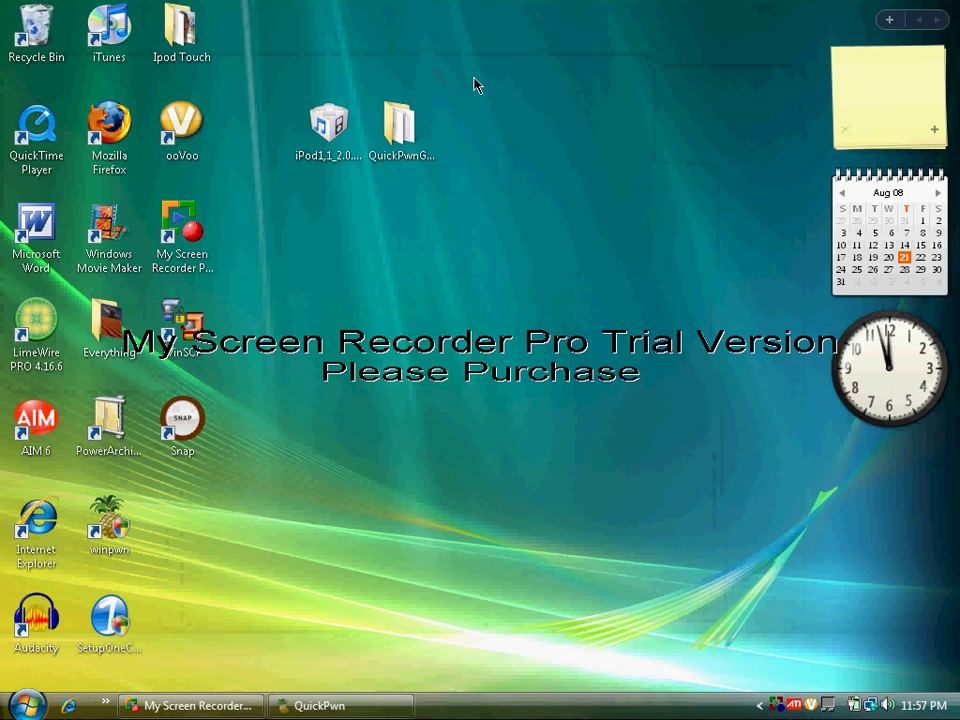
# - Open the My Screen Recorder Pro tray menu of record, stop, pause and cancel controls
pyautogui.rightClick(773, 711)
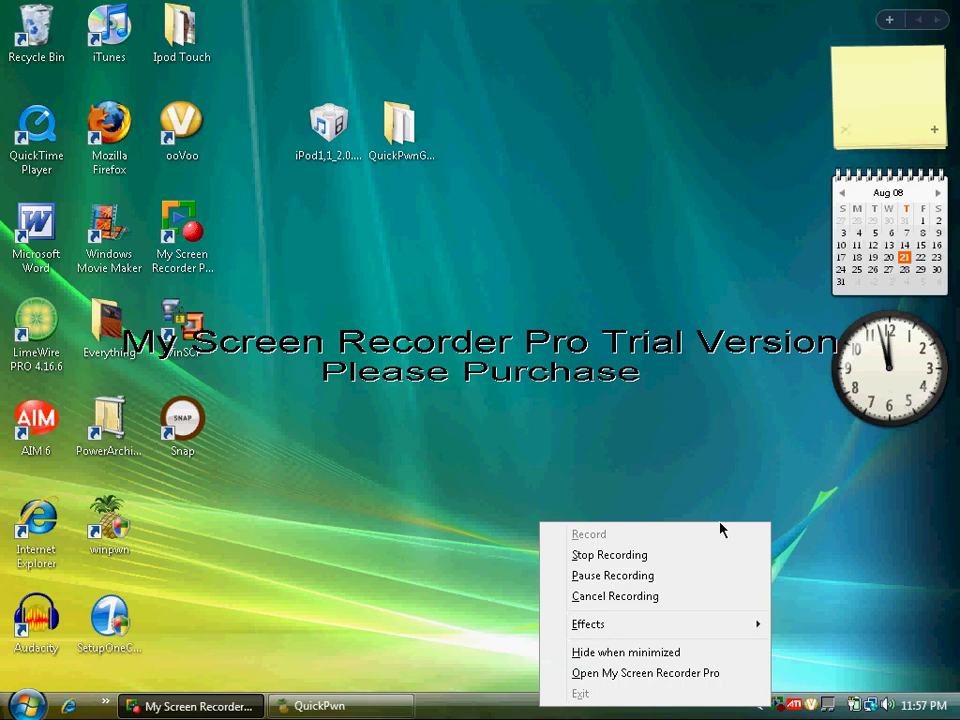
# - Pause the recording, then set the recorder to Hide when minimized from its tray menu
pyautogui.click(684, 576)
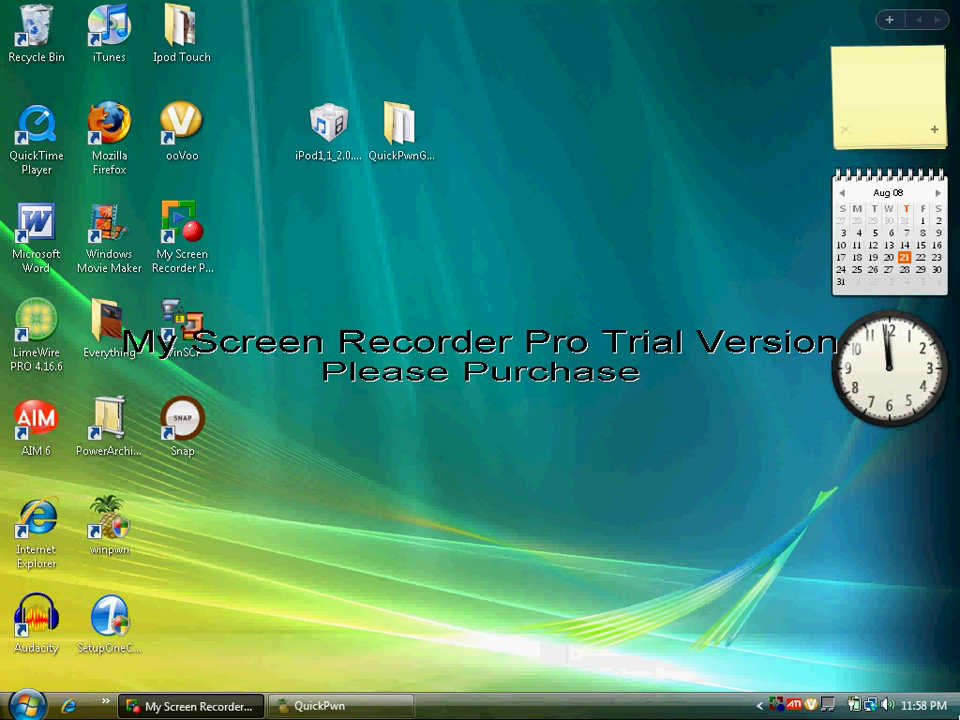
pyautogui.rightClick(775, 707)
pyautogui.click(720, 645)
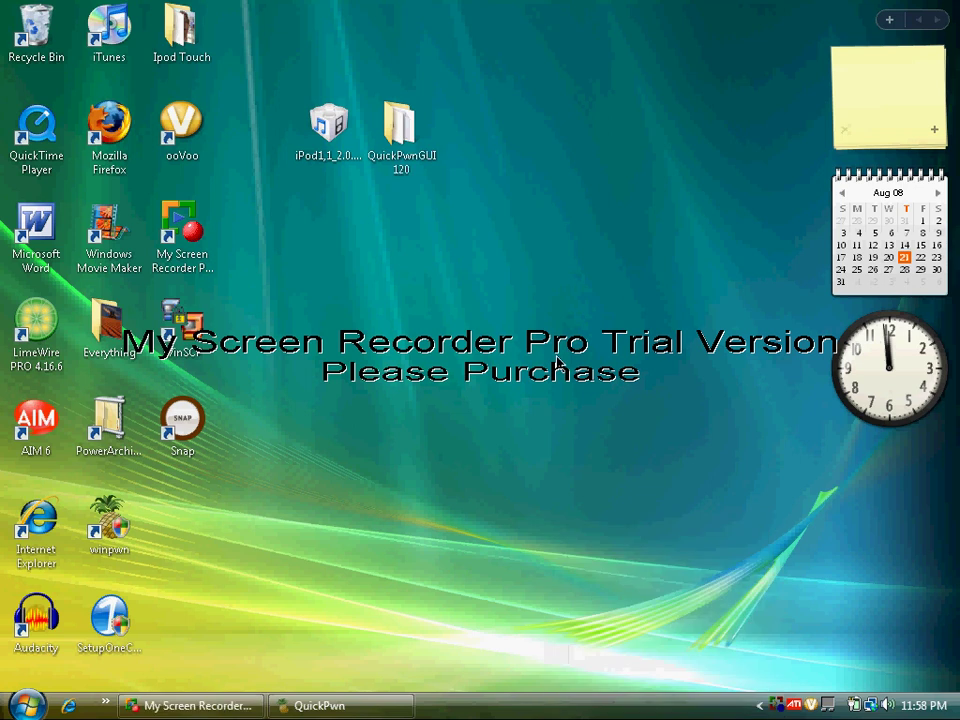